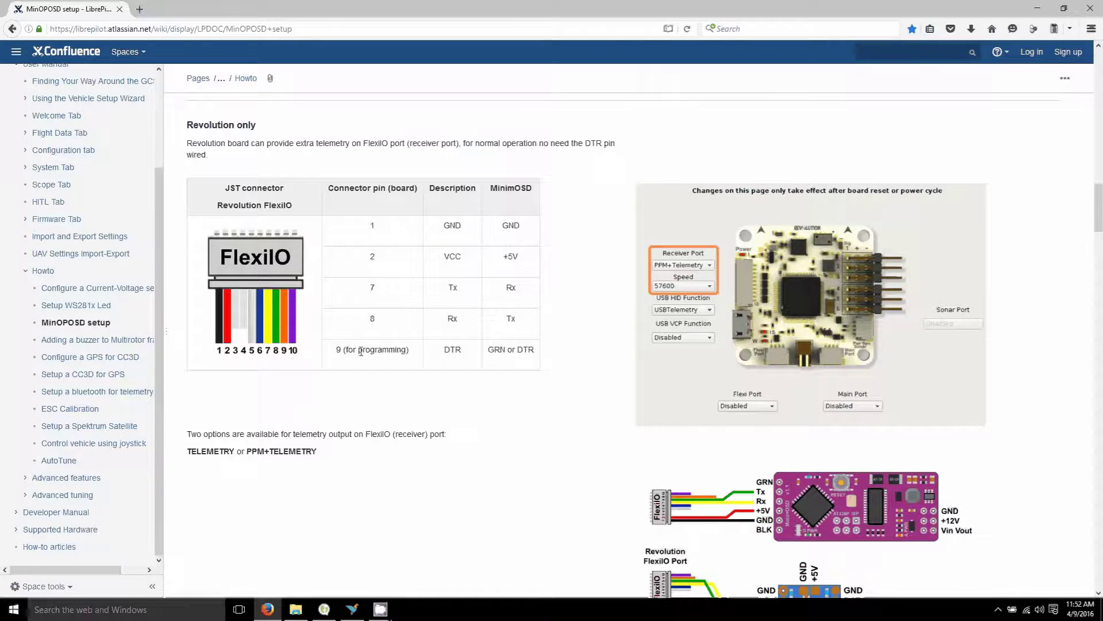
Read the wiki's Revolution programming setup steps, then switch to LibrePilot GCS
scroll(373, 352, down, 3)
scroll(384, 352, down, 2)
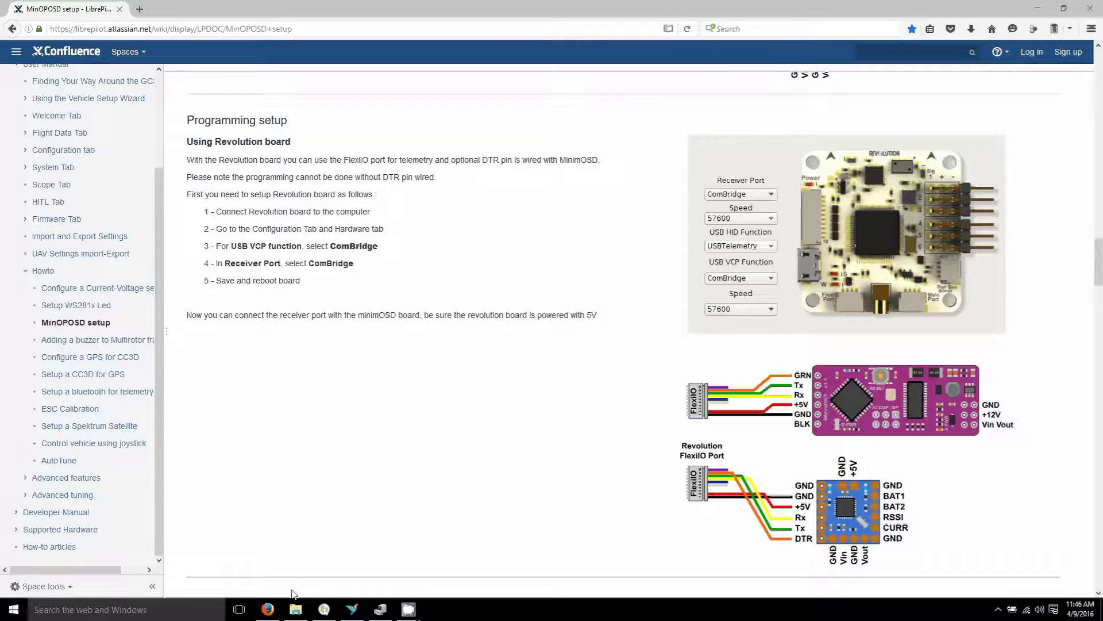
click(352, 609)
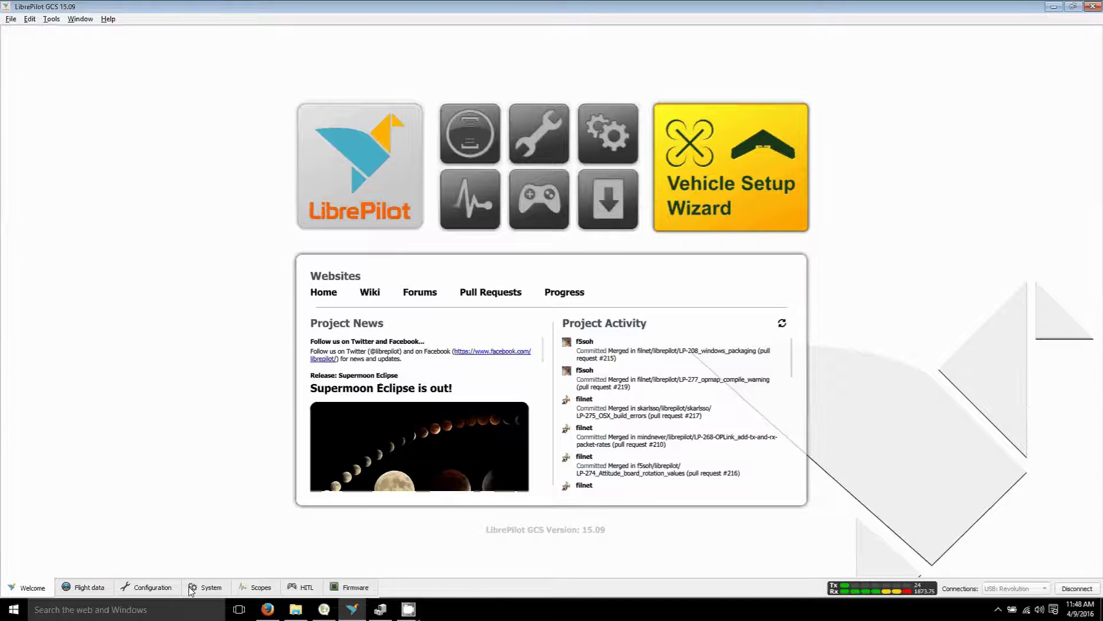
Confirm Receiver Port stays on ComBridge in Hardware settings and save them to the board
click(173, 587)
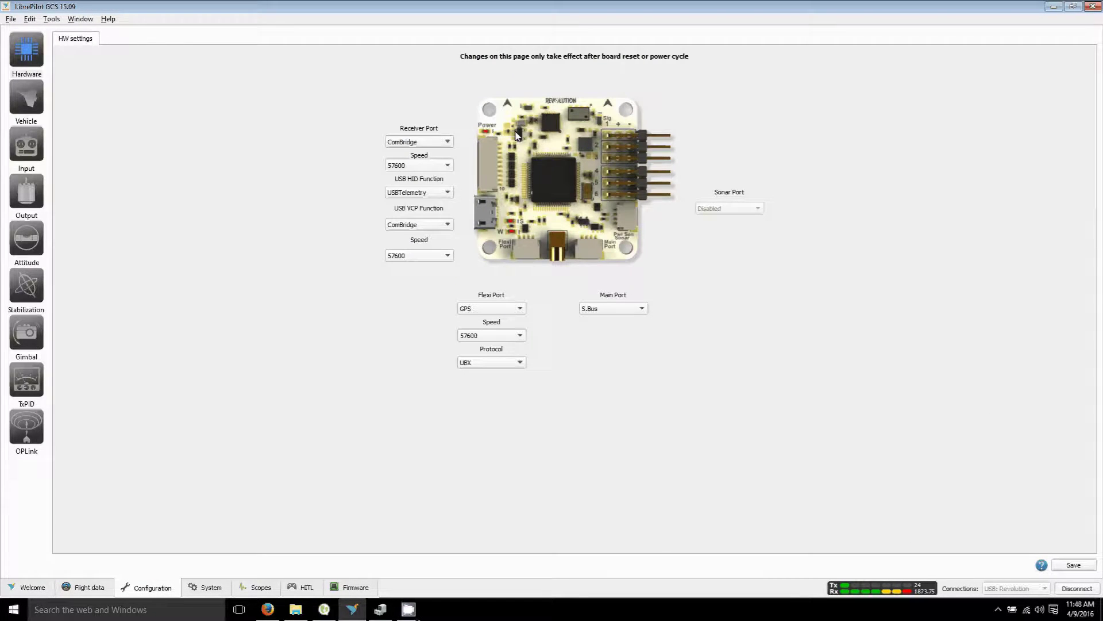
click(436, 143)
click(437, 145)
click(1080, 569)
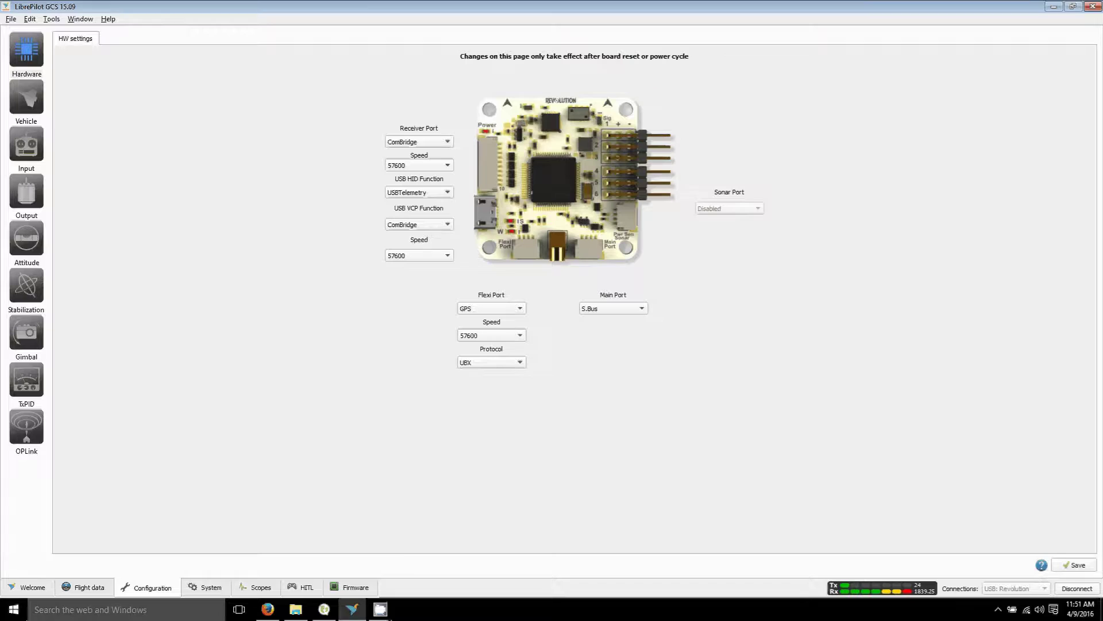
Open Device Manager and locate the Revolution Virtual COM Port (COM6) under Ports (COM & LPT)
right_click(25, 618)
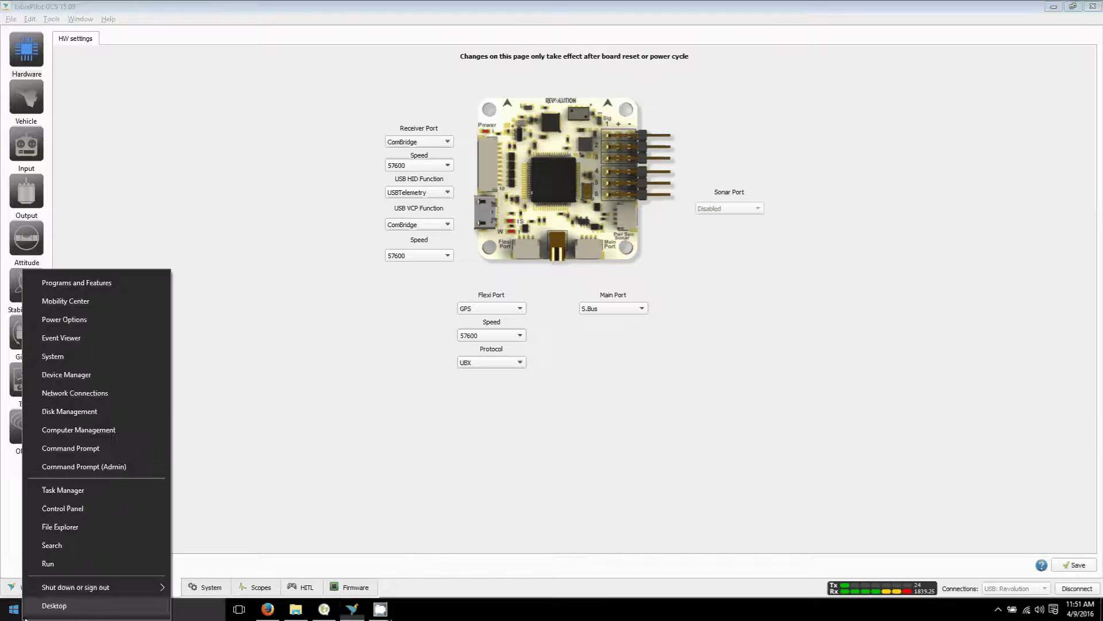
click(104, 374)
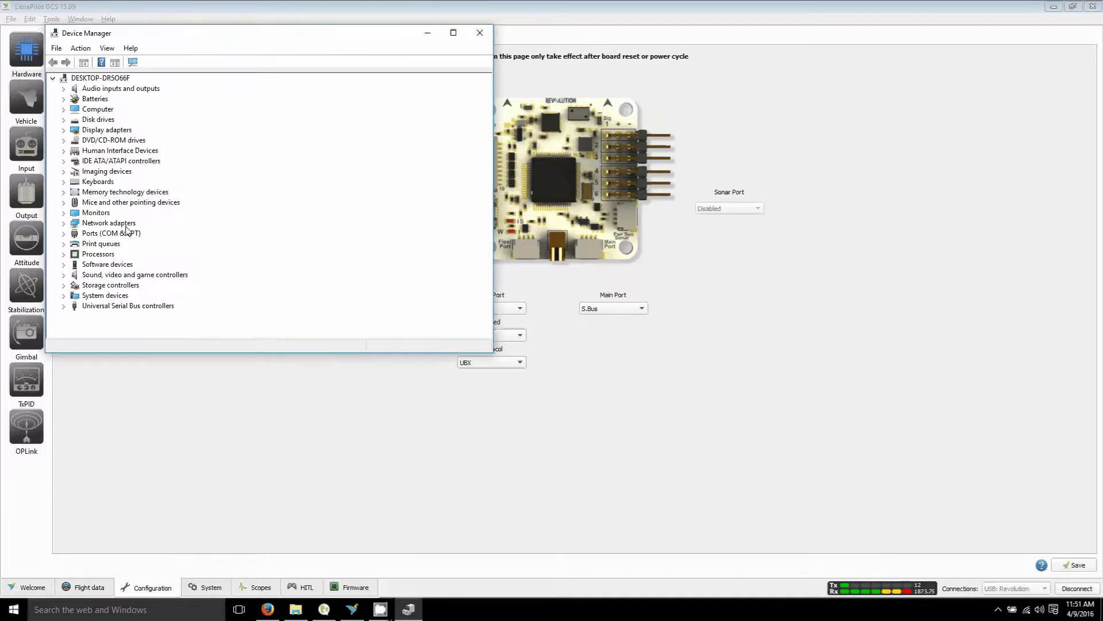
click(127, 233)
double_click(127, 232)
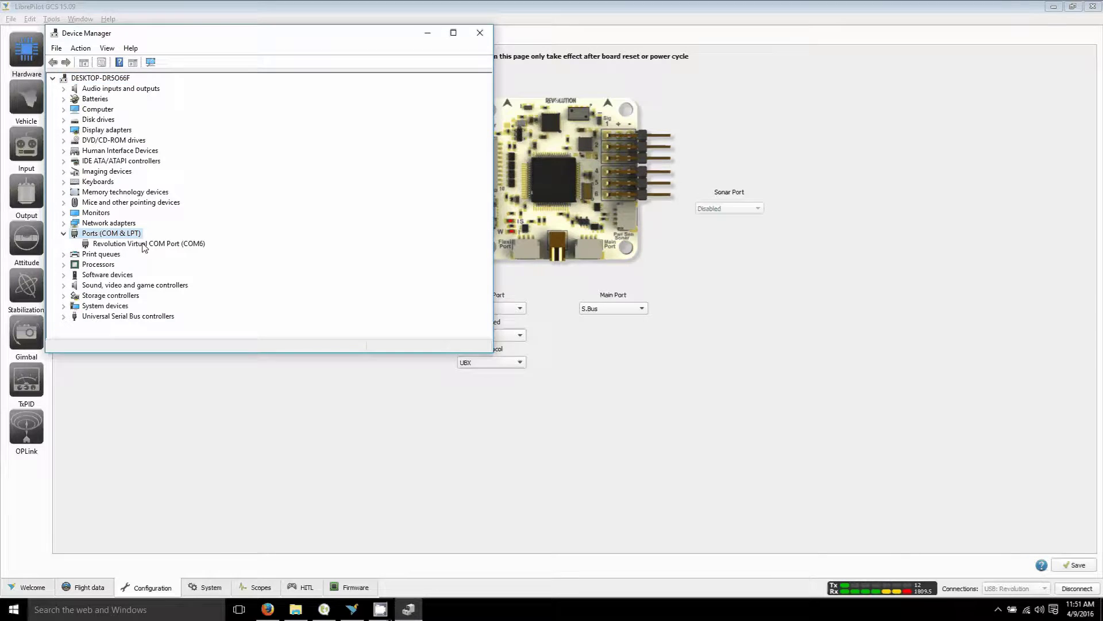
click(138, 244)
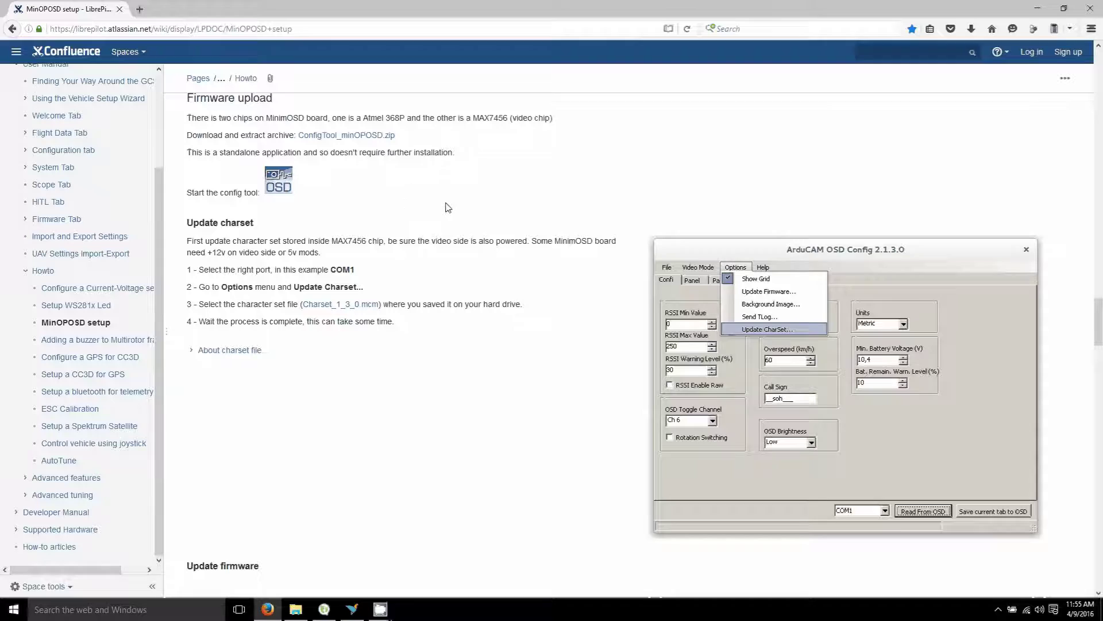
Download ConfigTool_minOPOSD.zip and jump to the firmware Downloads table
click(386, 140)
scroll(344, 316, down, 5)
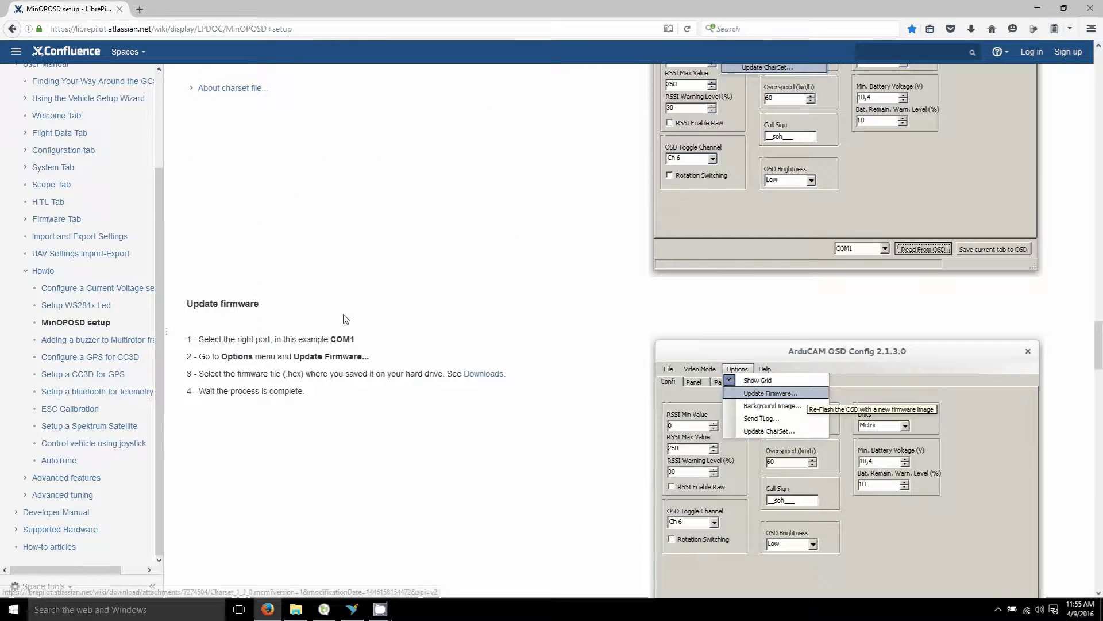
click(483, 374)
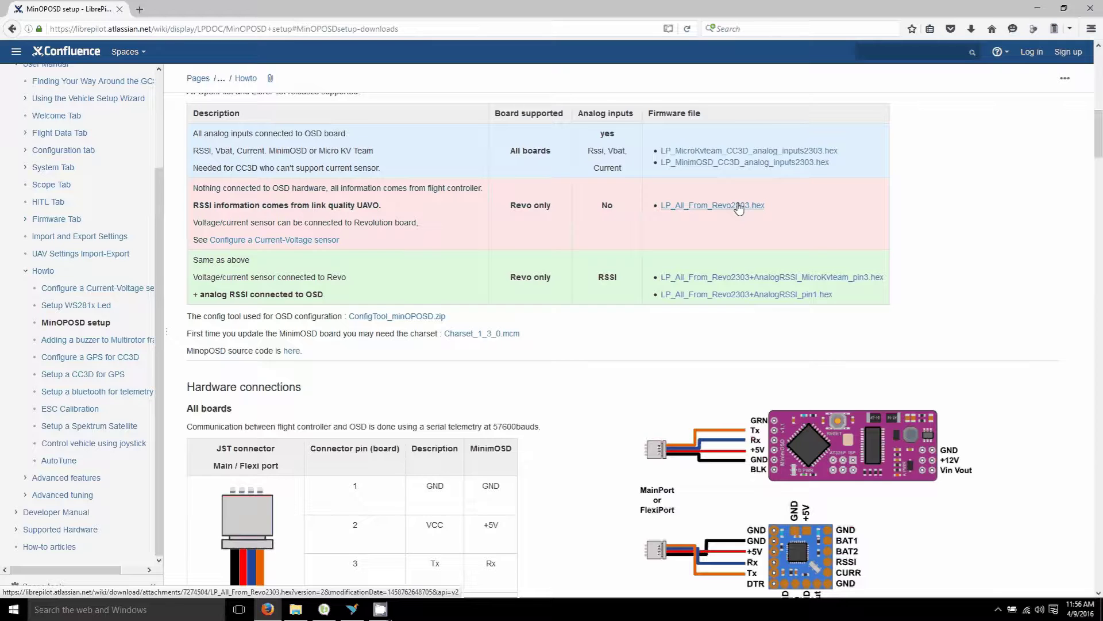
Scroll to the Revolution only wiring showing FlexiIO pins 1, 2, 7, 8 and 9
scroll(740, 208, down, 2)
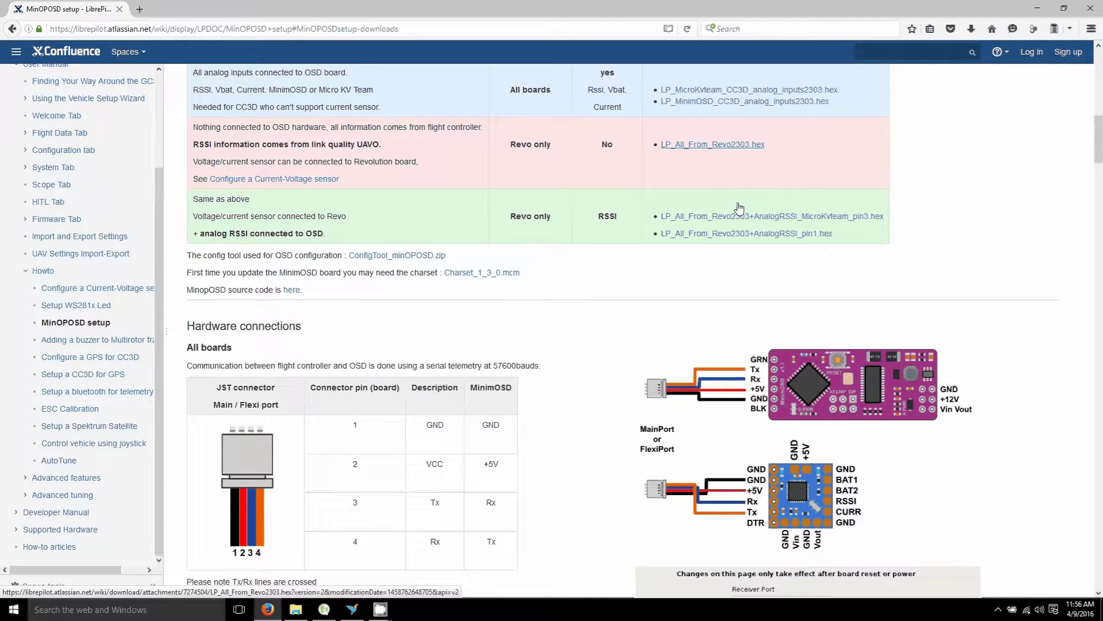
scroll(631, 235, down, 10)
scroll(631, 235, down, 6)
click(380, 609)
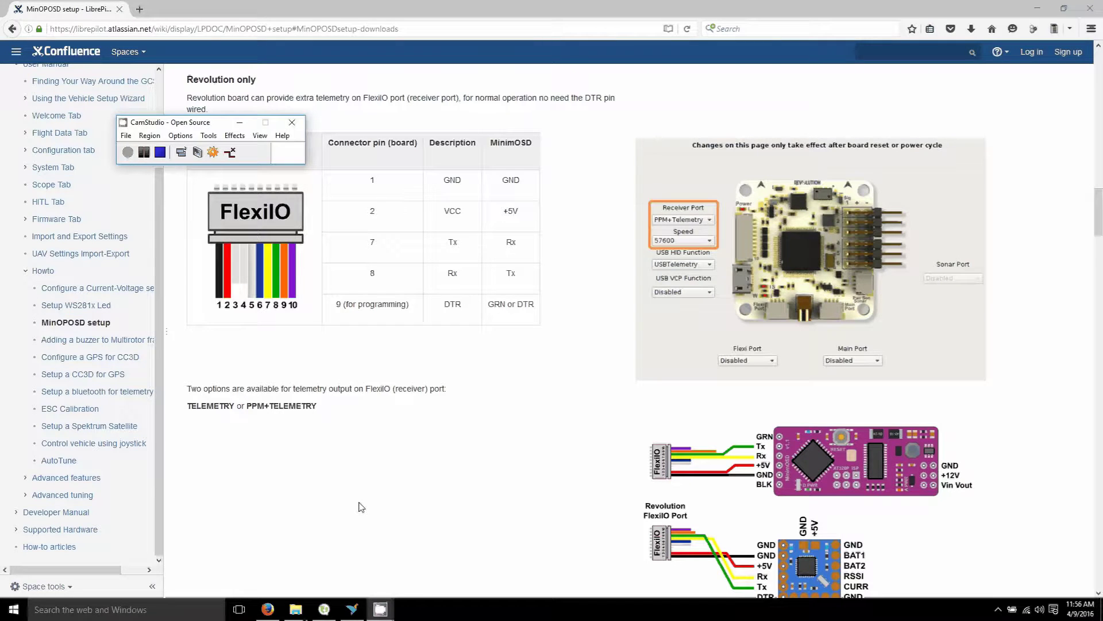
Launch OSD_Config from the ConfigTool_minOPOSD folder with COM6 selected, then return to the wiki
click(304, 611)
click(348, 555)
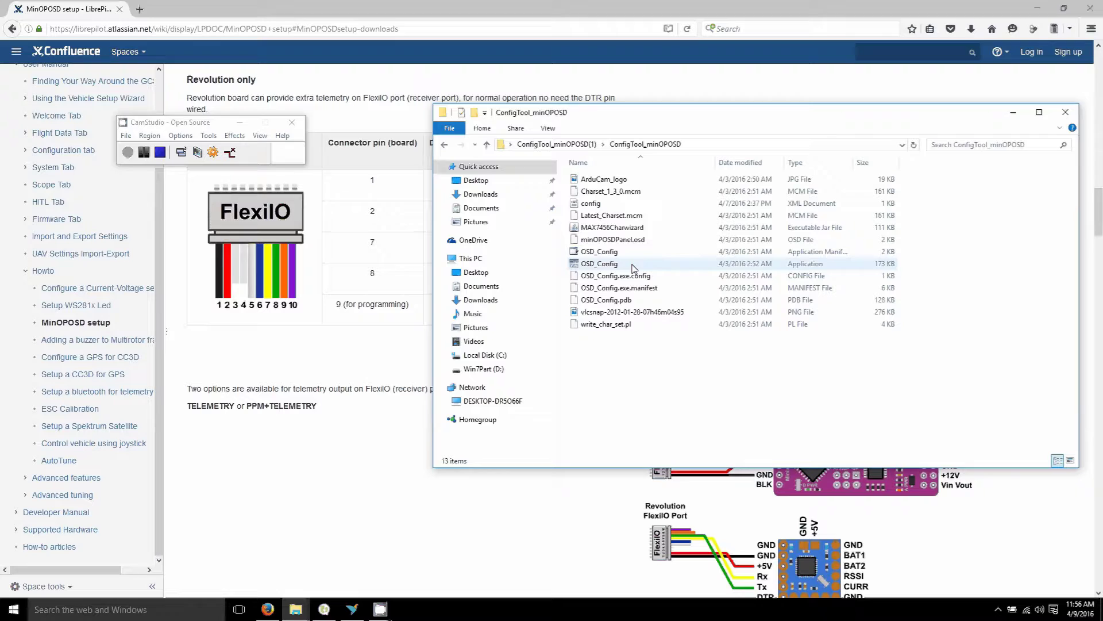
click(634, 268)
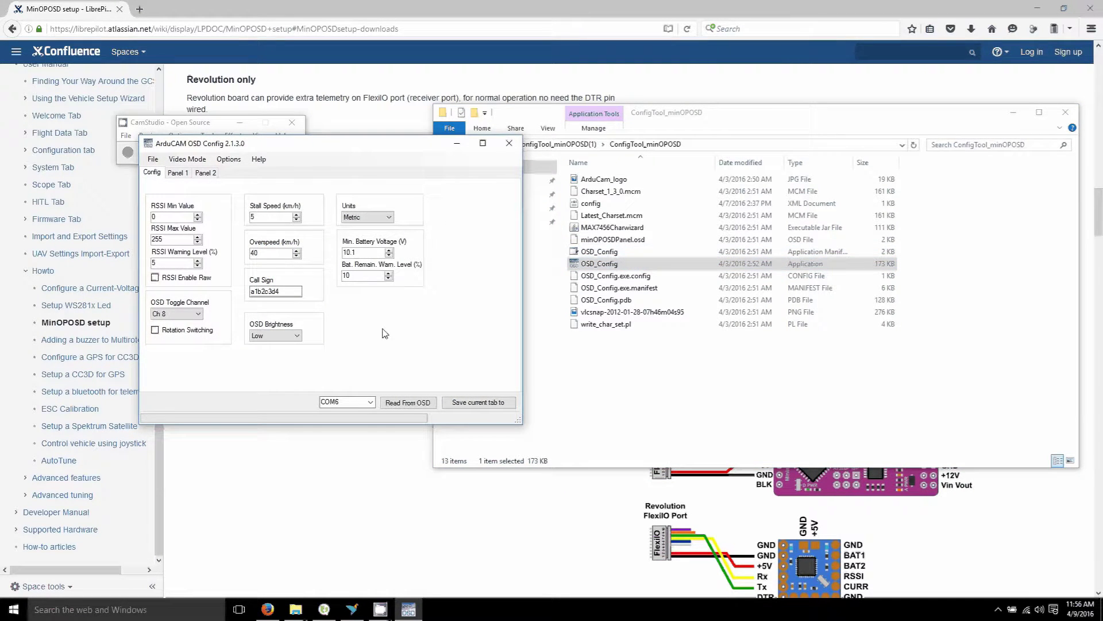
double_click(363, 404)
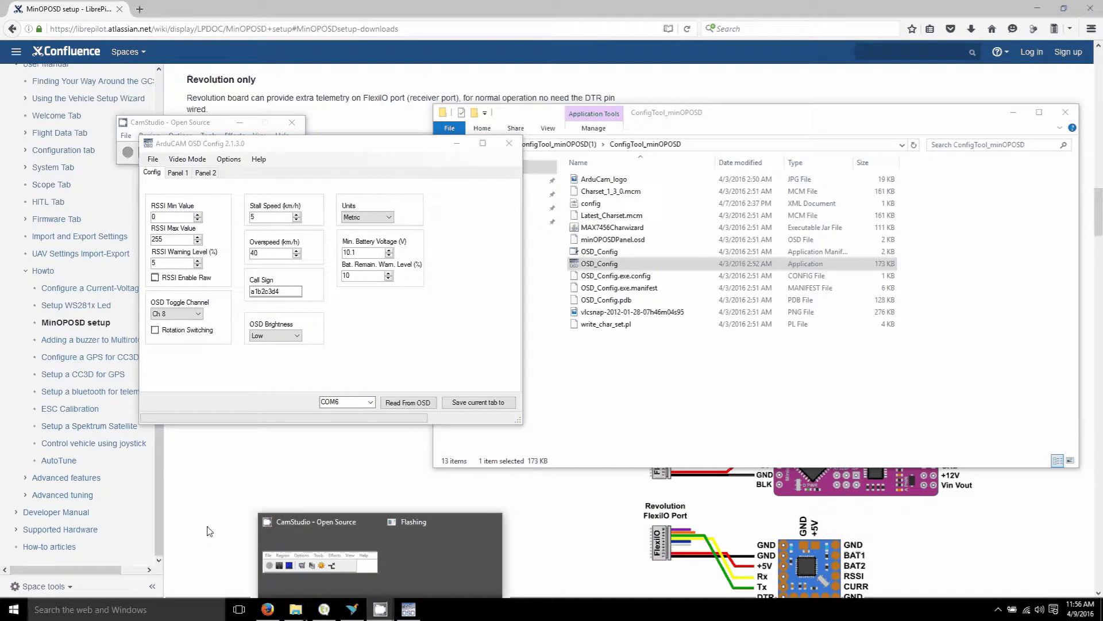
click(268, 609)
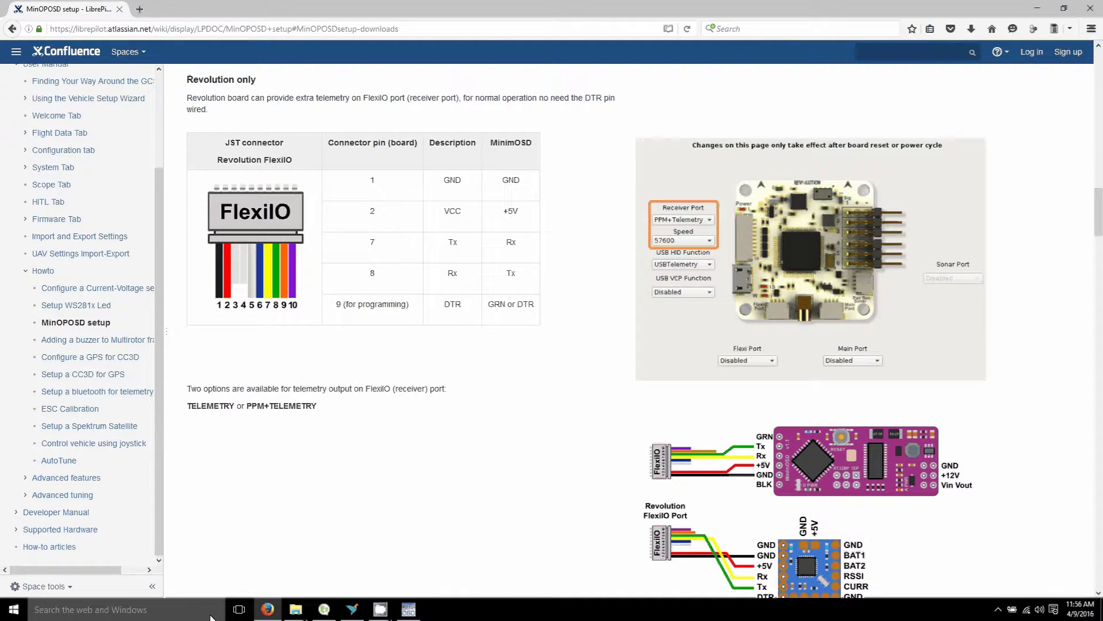
Recheck that Device Manager lists the Revolution Virtual COM Port on COM6, then bring ArduCAM OSD Config forward
right_click(14, 609)
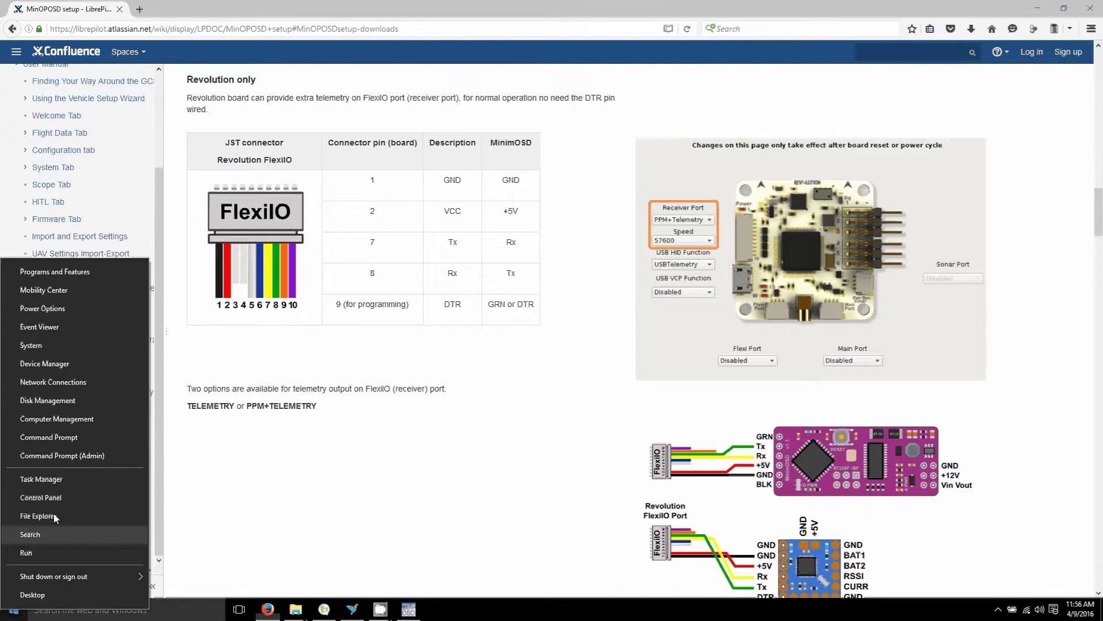
click(58, 363)
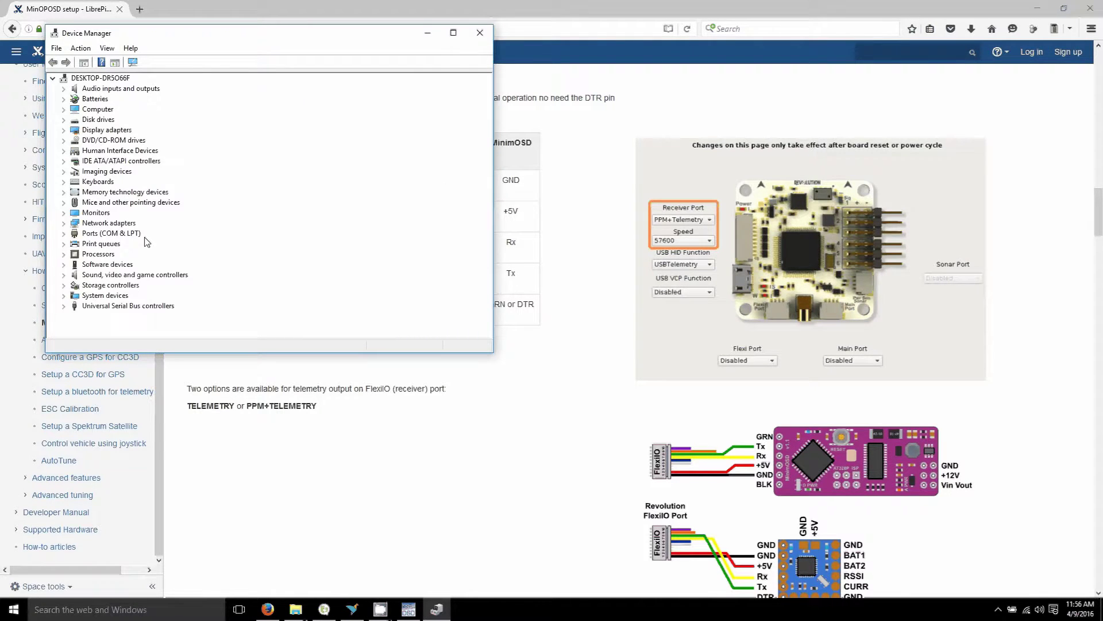
double_click(136, 233)
click(173, 243)
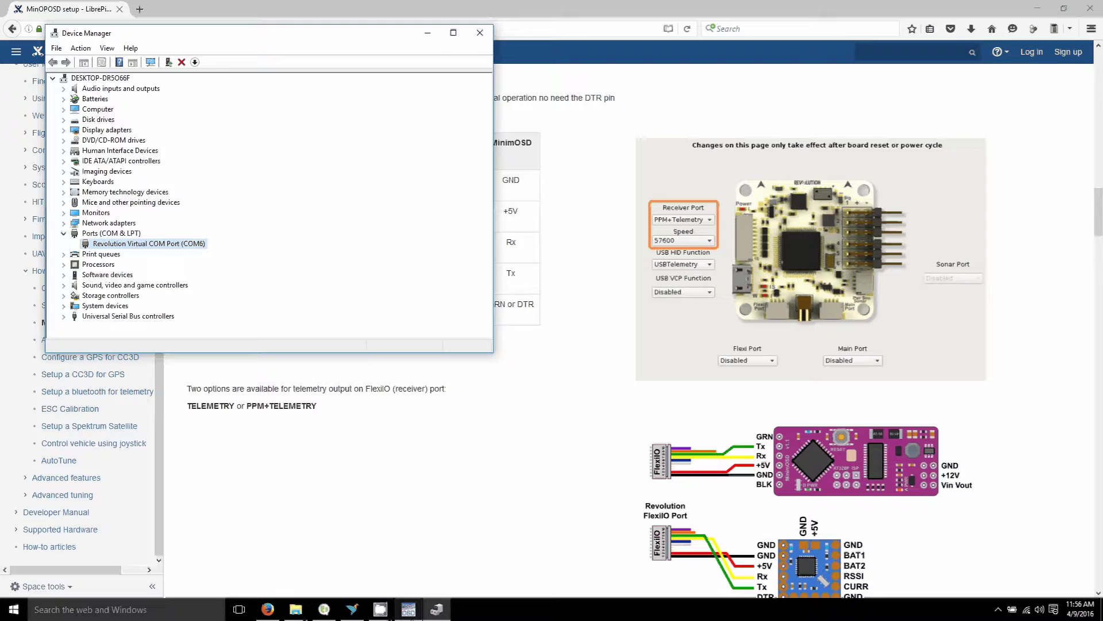
mouse_move(412, 614)
click(440, 555)
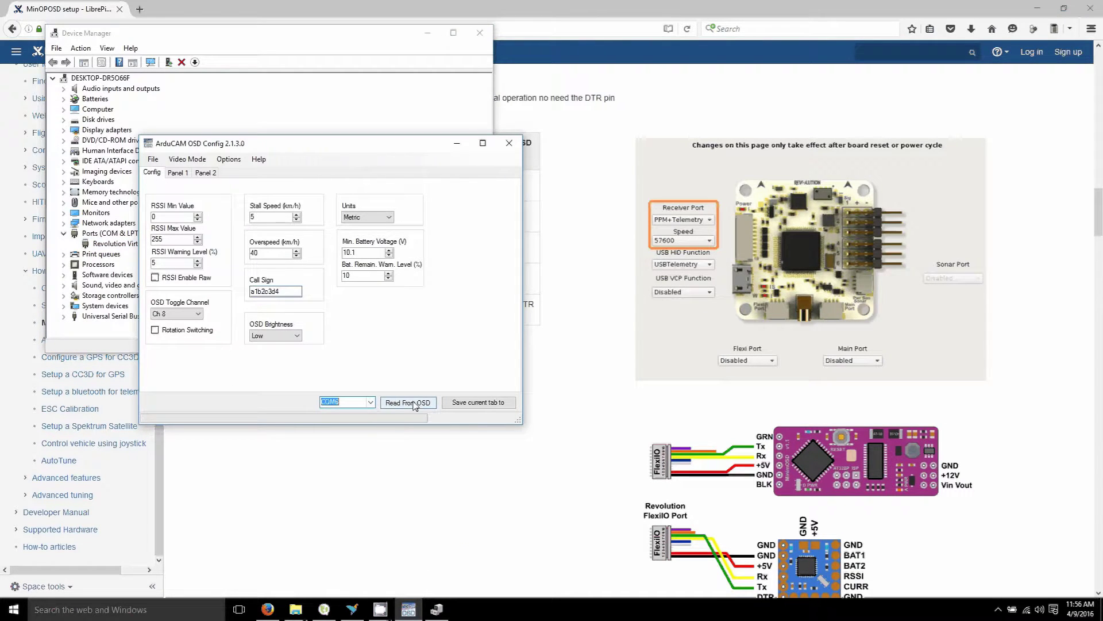
Read settings from the OSD, accepting the EEPROM mapping update, and re-read until downloading completes
click(415, 404)
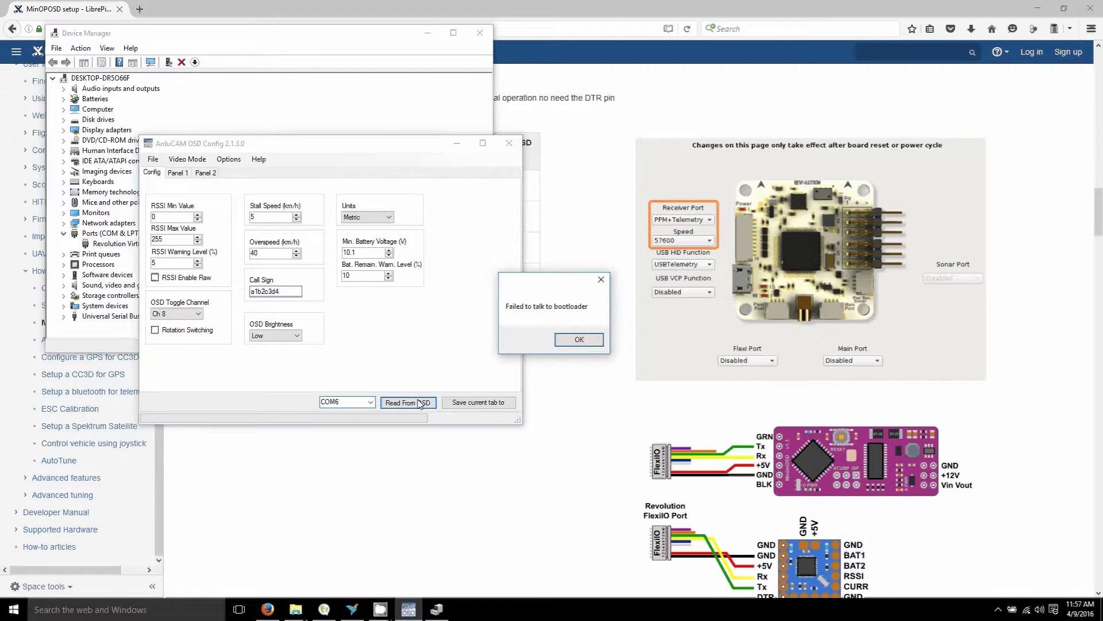
click(579, 339)
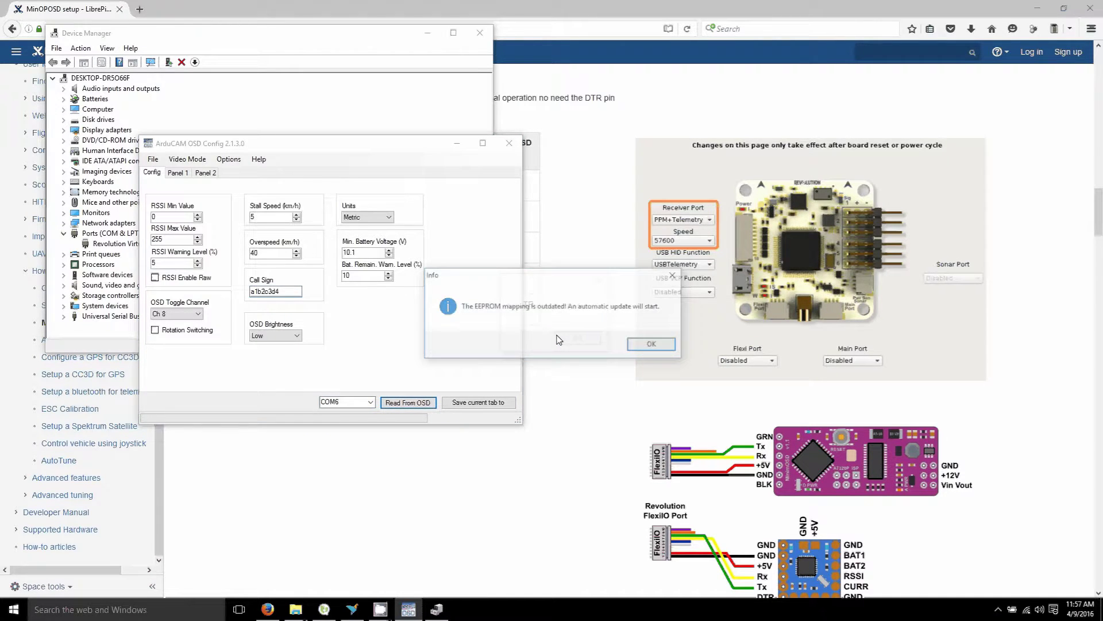
click(642, 344)
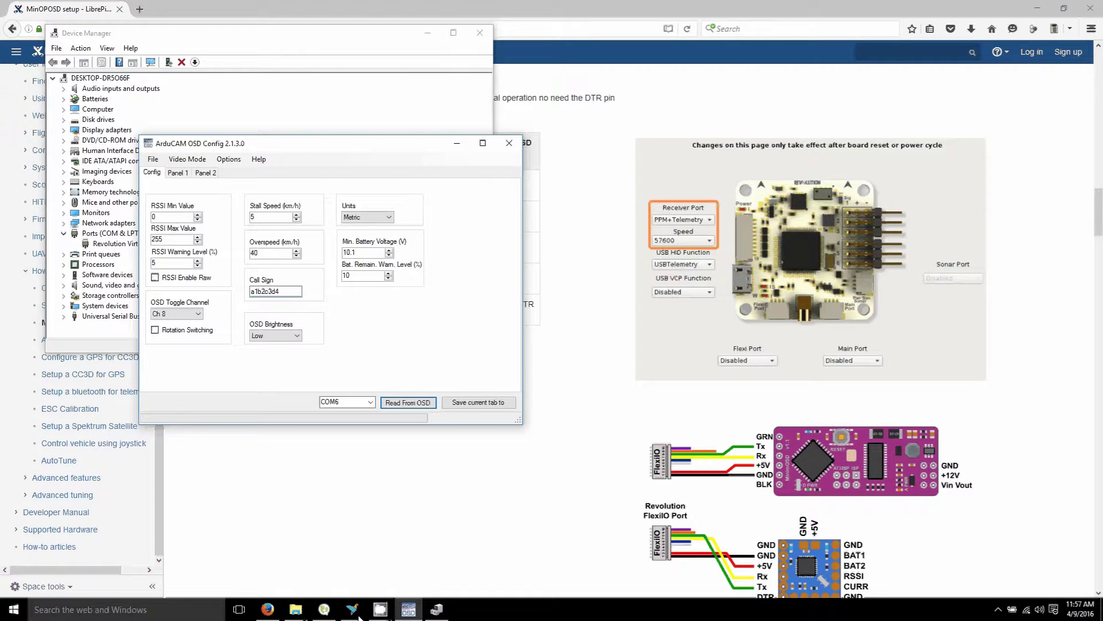
click(579, 339)
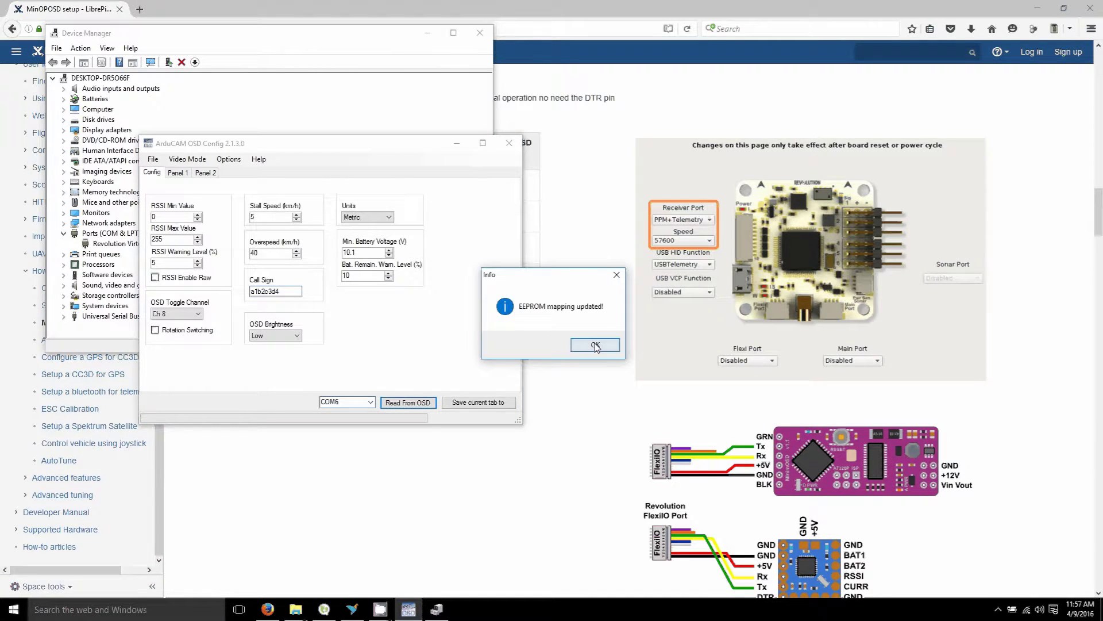
click(595, 345)
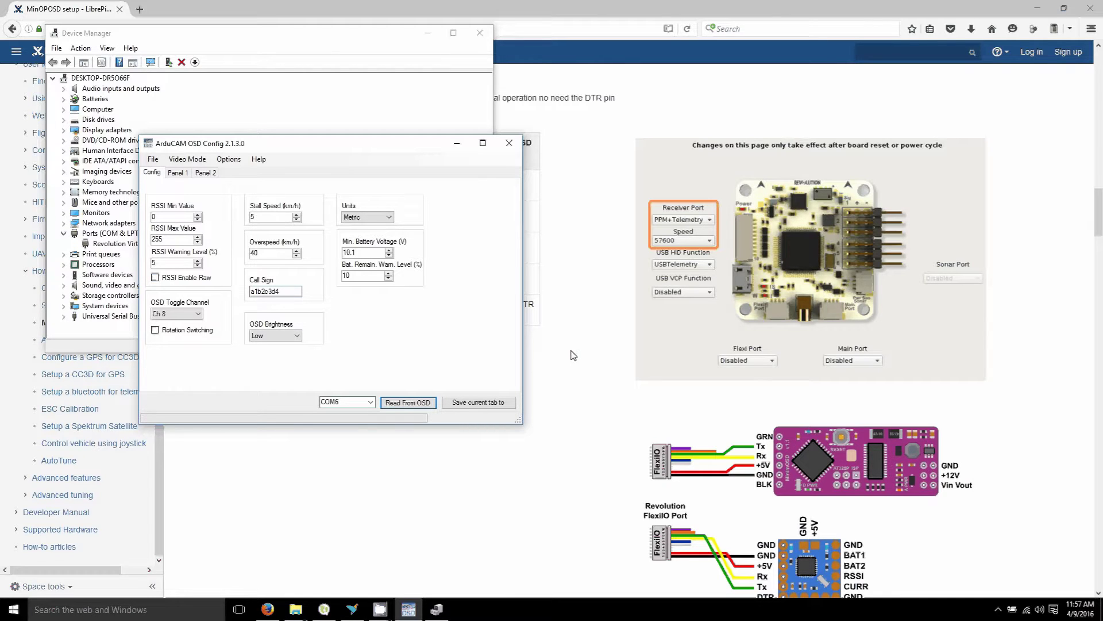
click(415, 403)
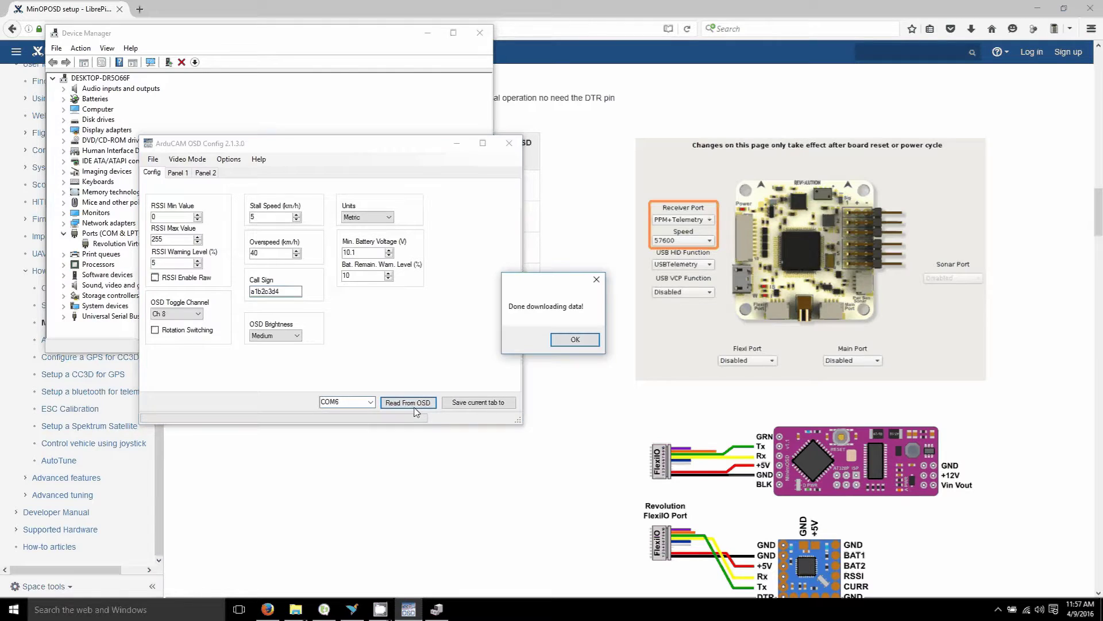
click(573, 341)
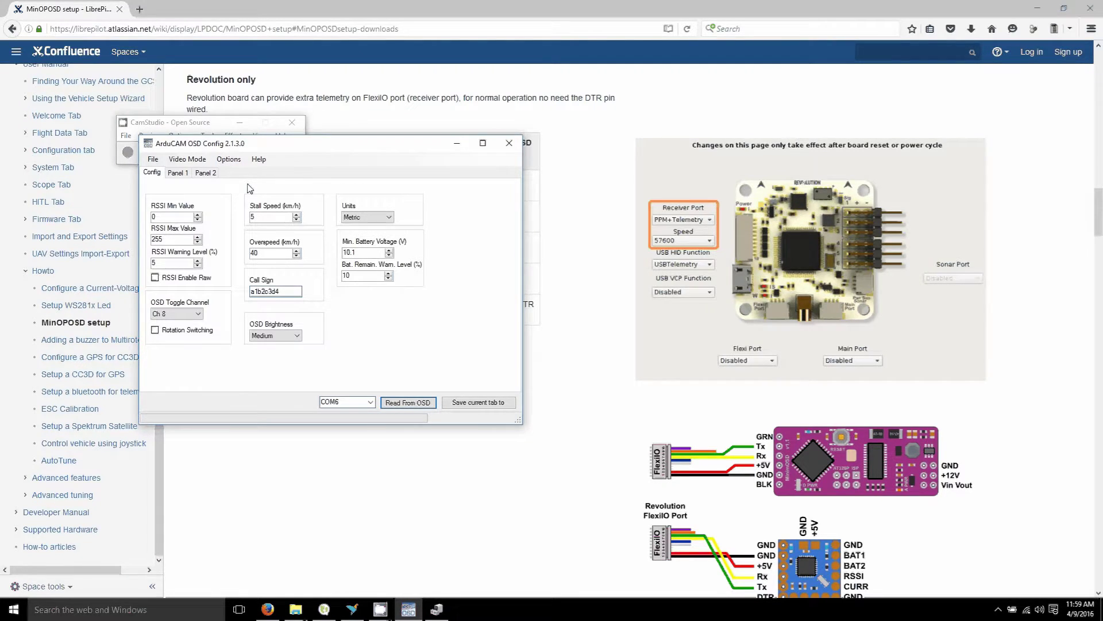
click(229, 159)
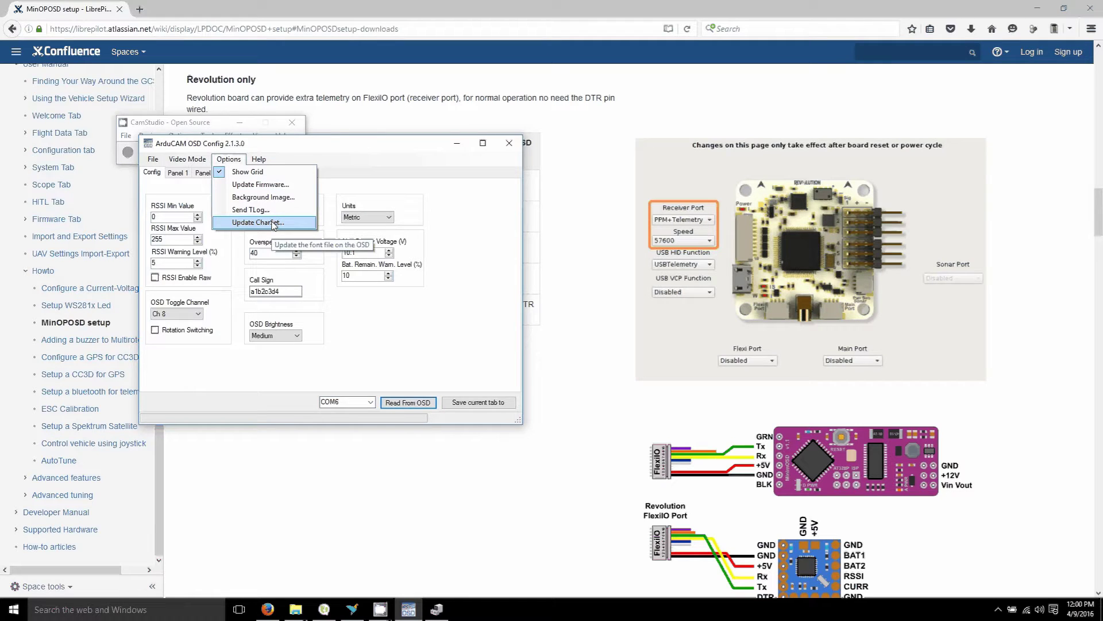
click(458, 404)
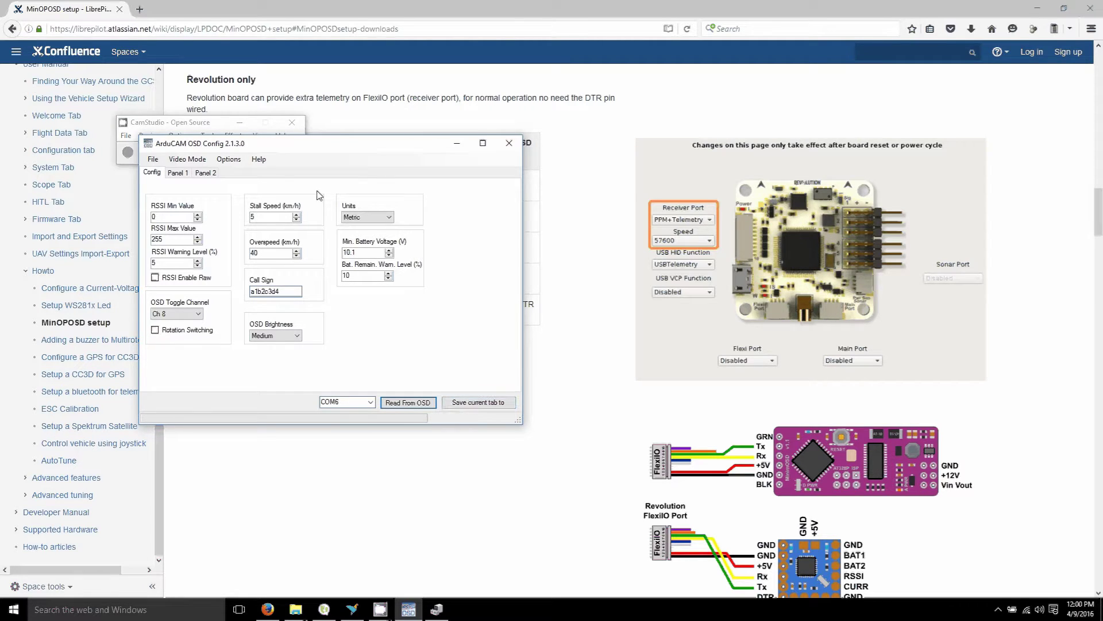
Show the Panel 1 tab and select the Roll item to see its X/Y position
click(178, 173)
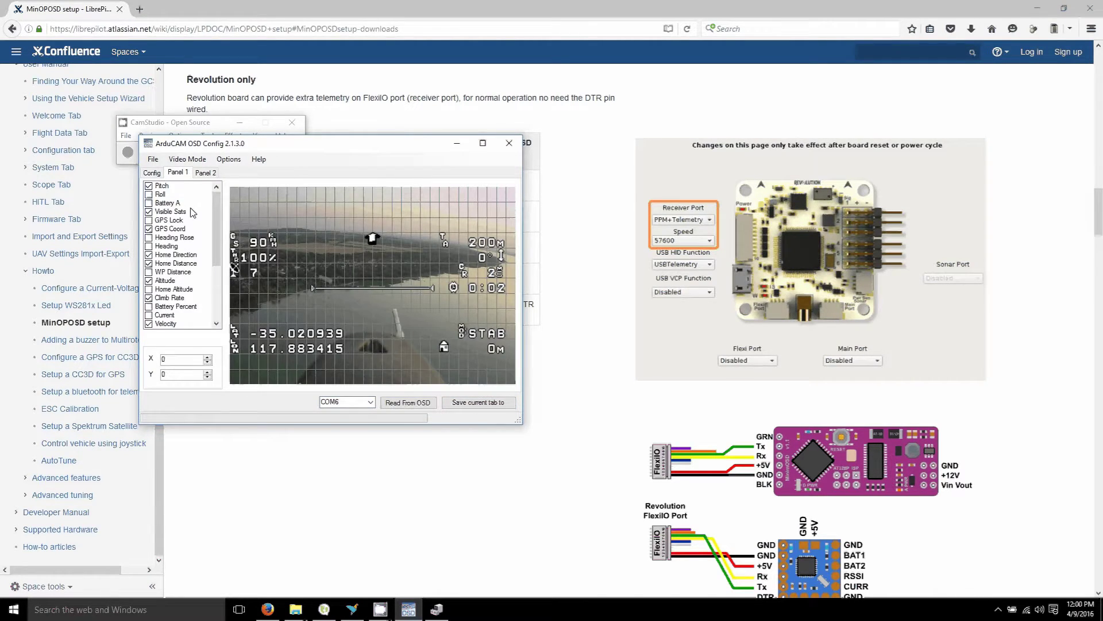
click(149, 195)
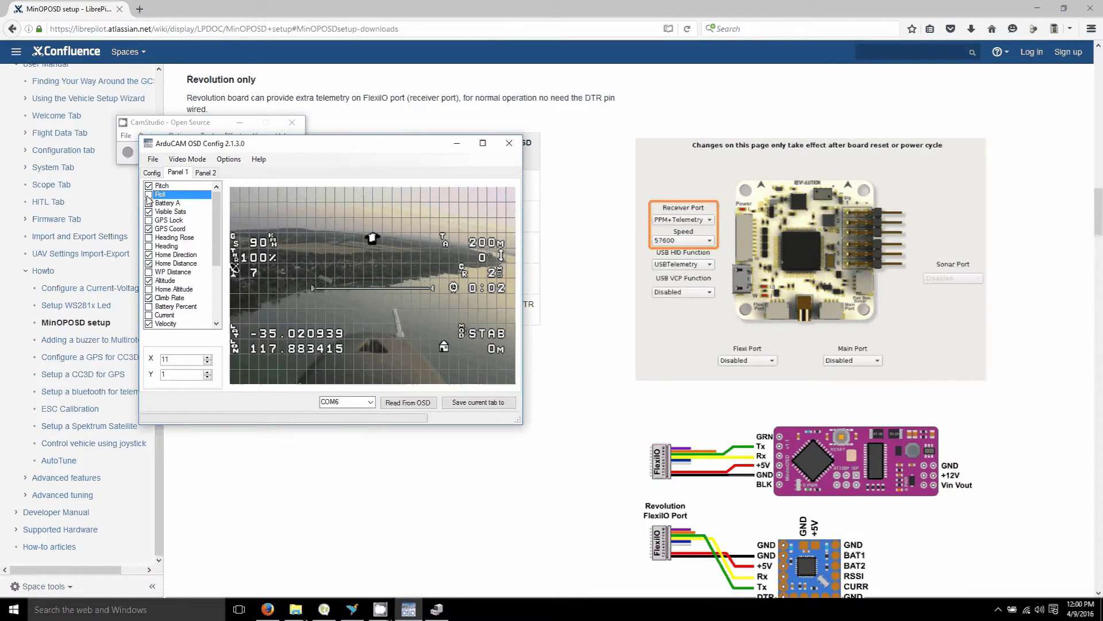